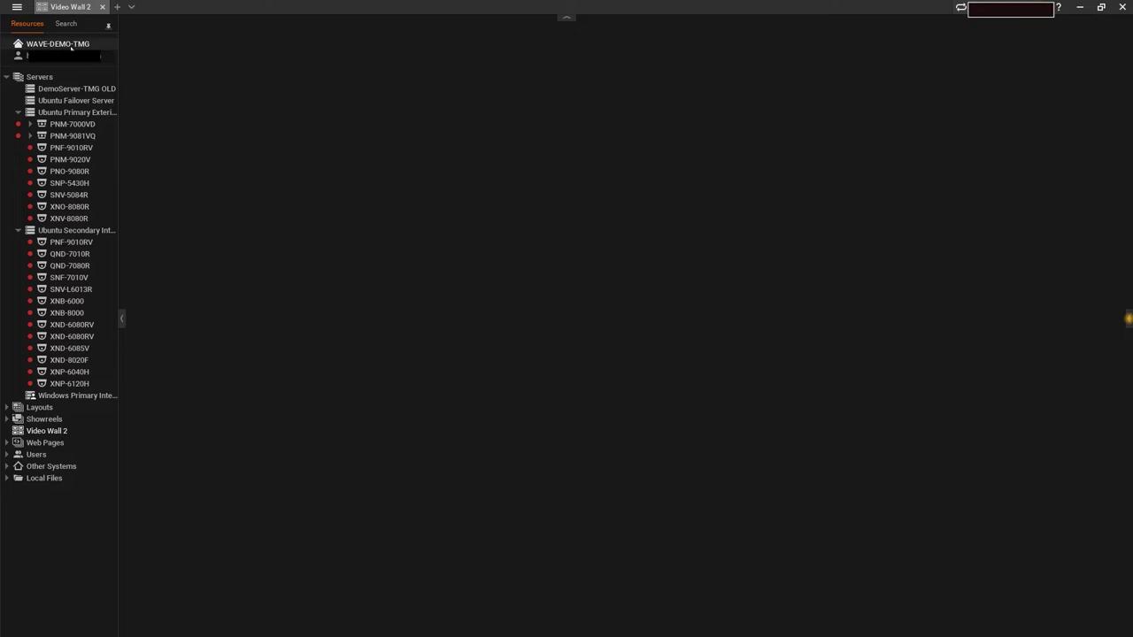
Check the Video Wall licence in the WAVE-DEMO-TMG system administration licences.
right_click(70, 46)
click(118, 69)
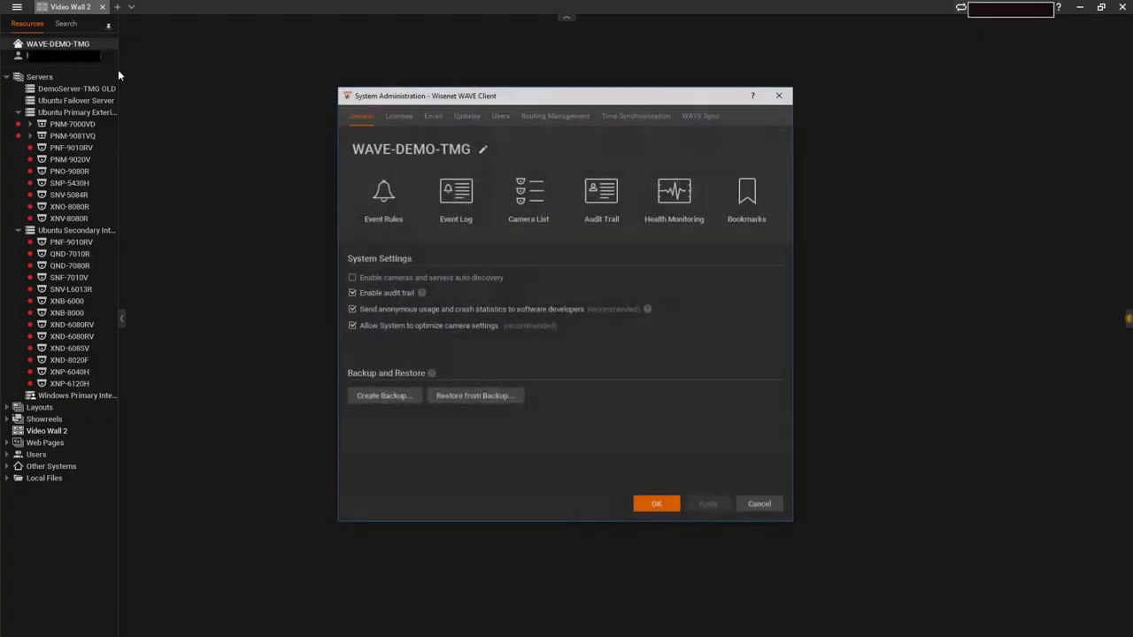
click(397, 116)
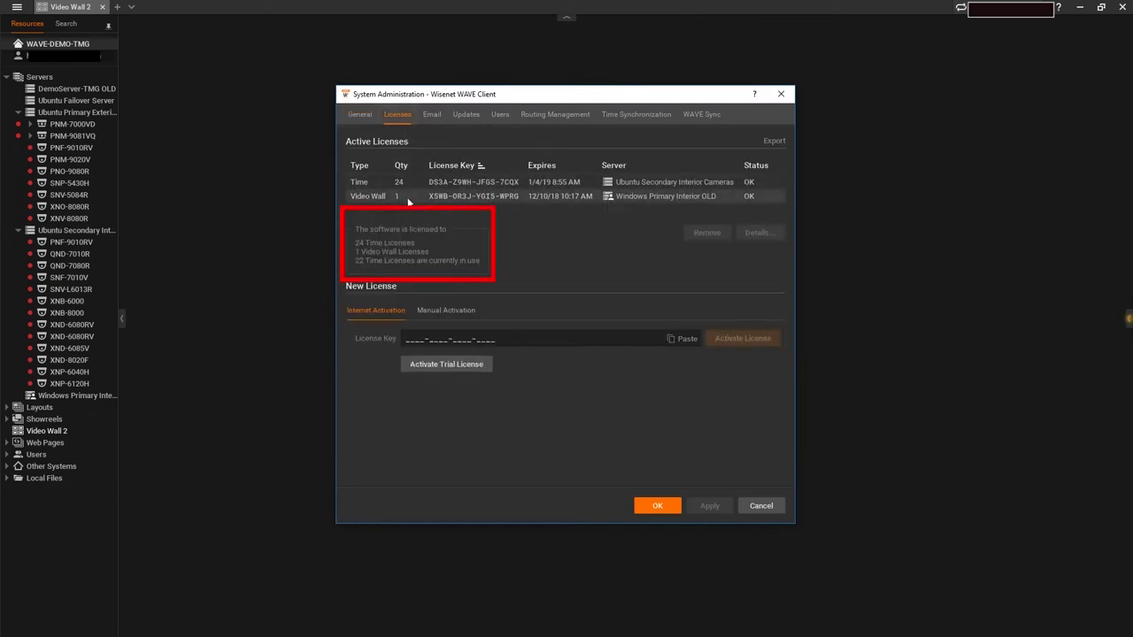
click(408, 198)
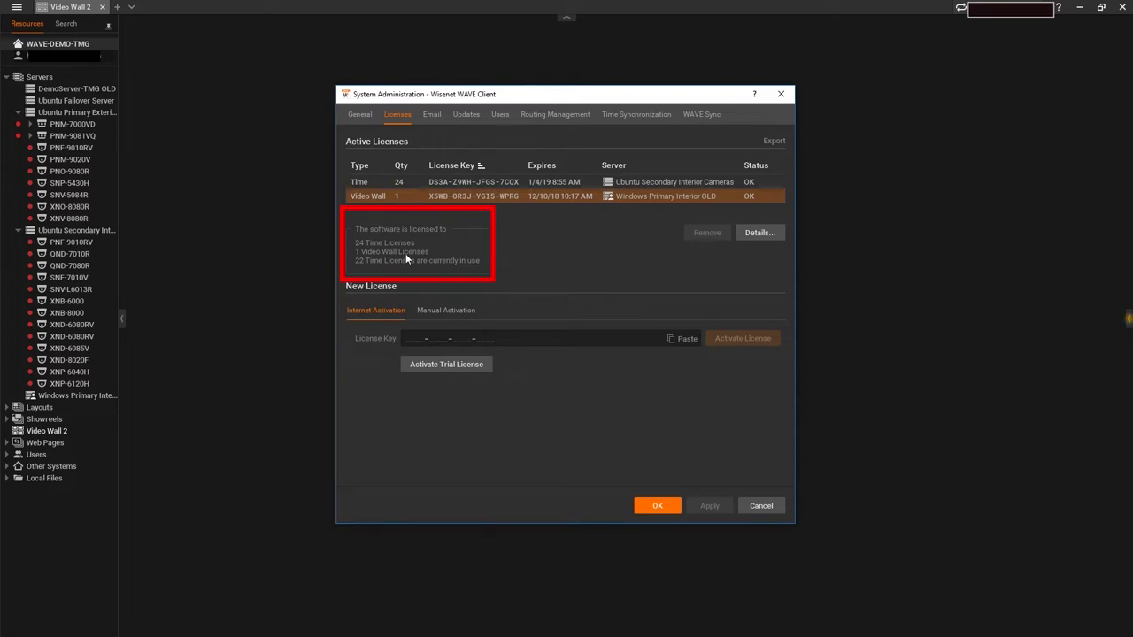
click(789, 102)
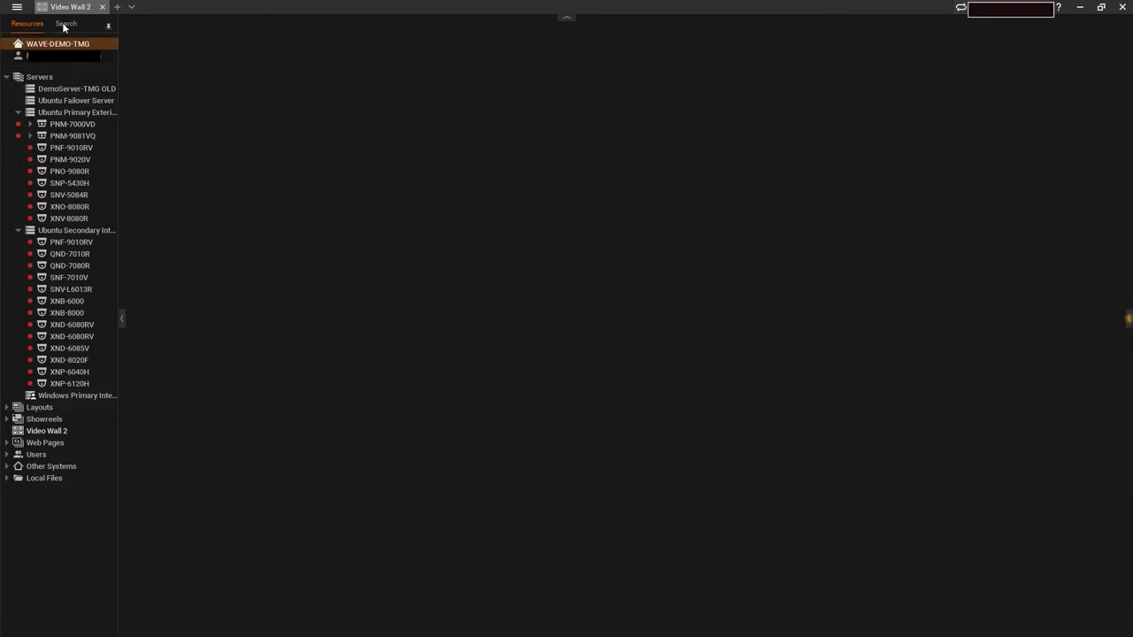
Create a new video wall keeping the name Video Wall 3, then select it in the resources.
click(17, 7)
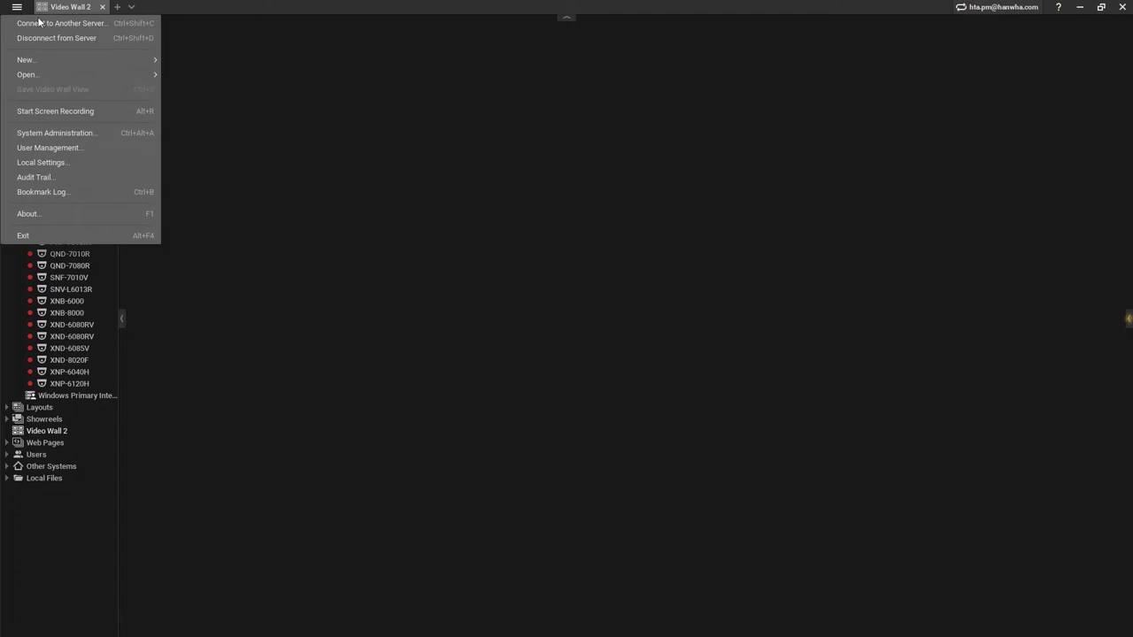
mouse_move(104, 66)
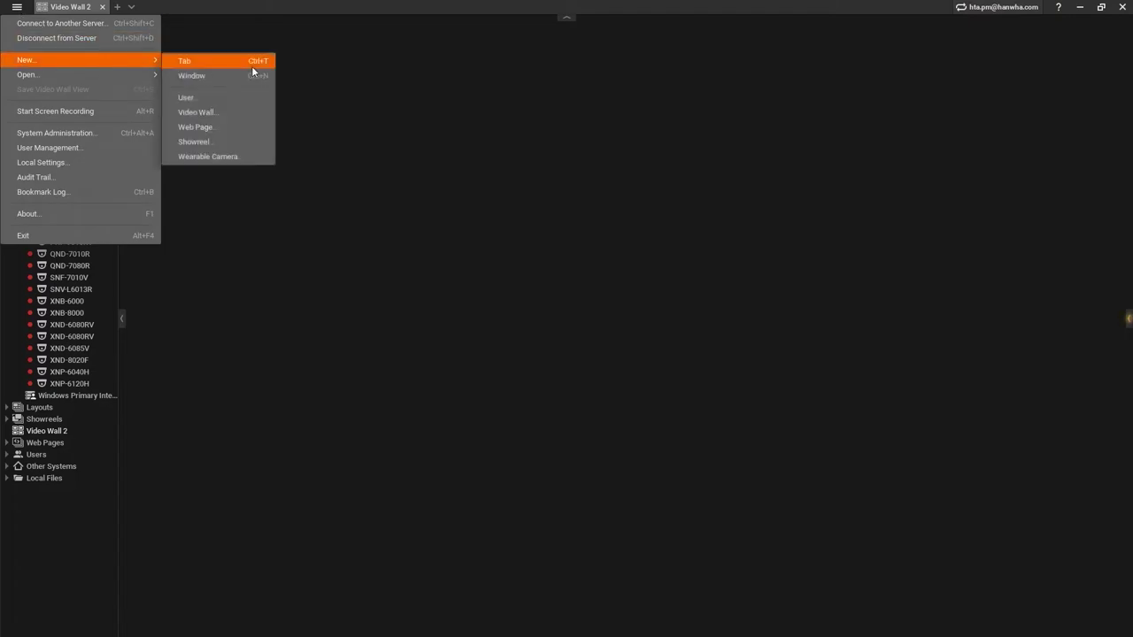
click(246, 122)
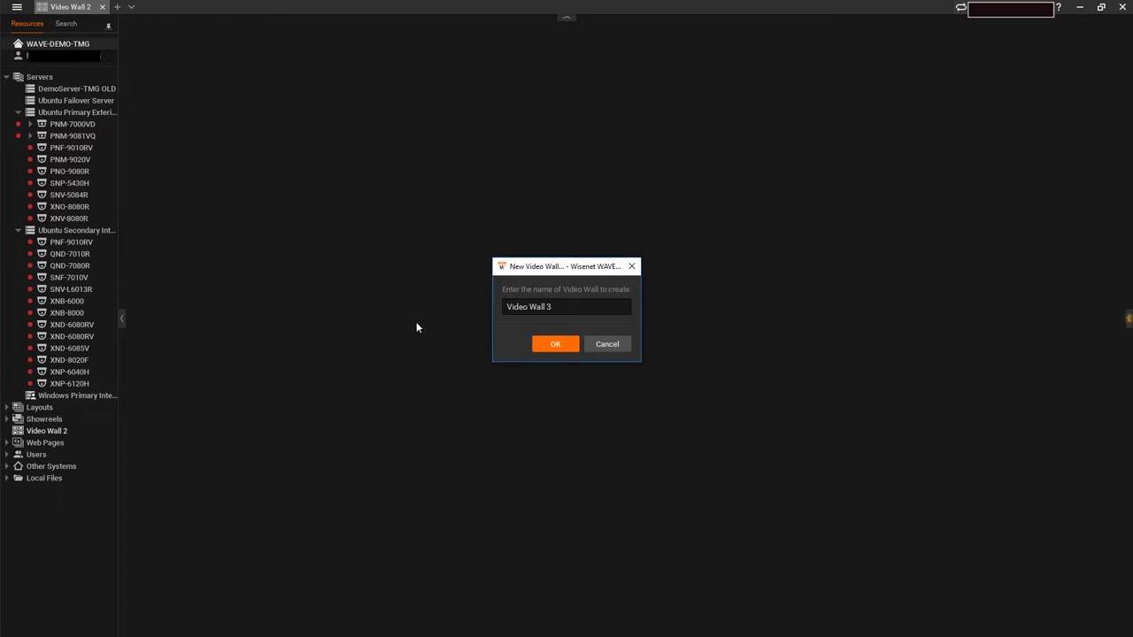
click(547, 344)
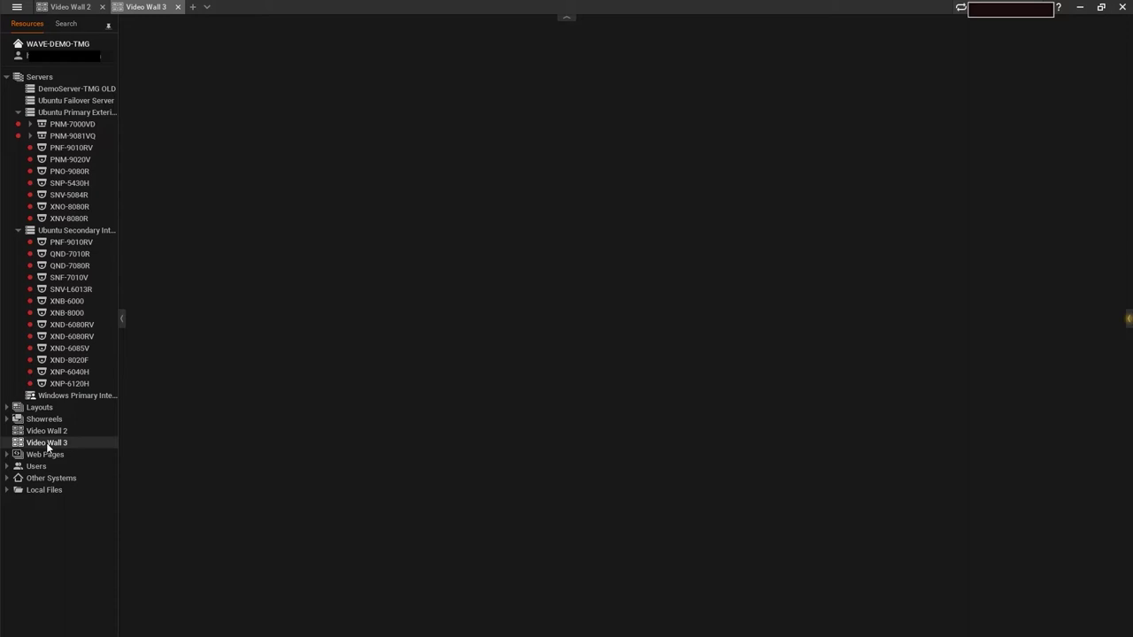
click(48, 444)
Attach this PC to Video Wall 3 with one item stretched across Displays 1 and 2.
right_click(95, 443)
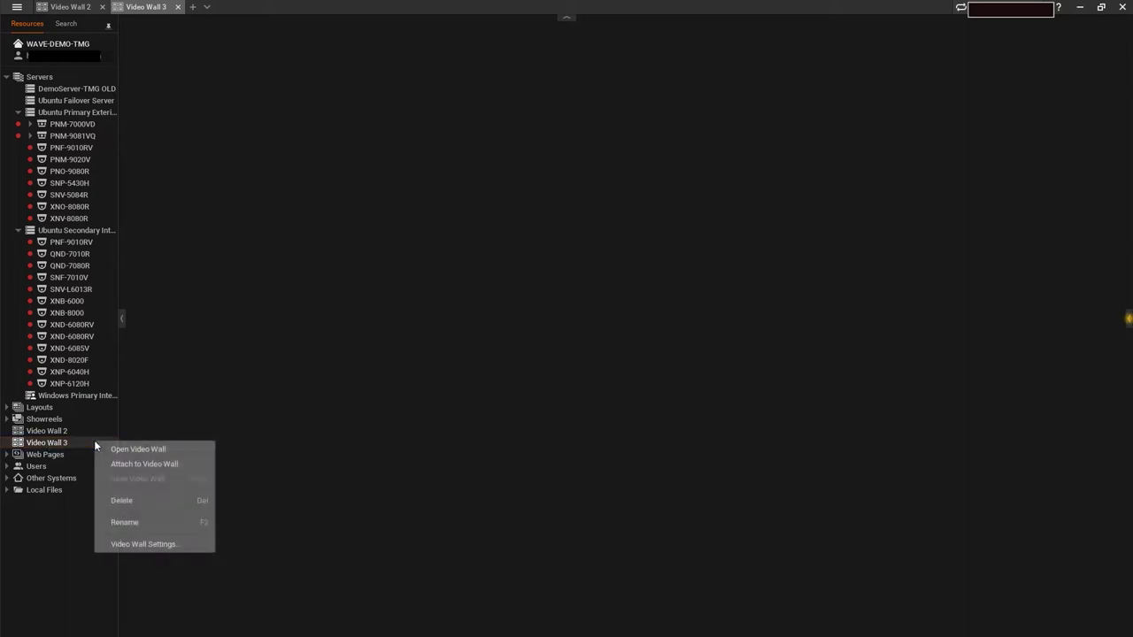
click(151, 465)
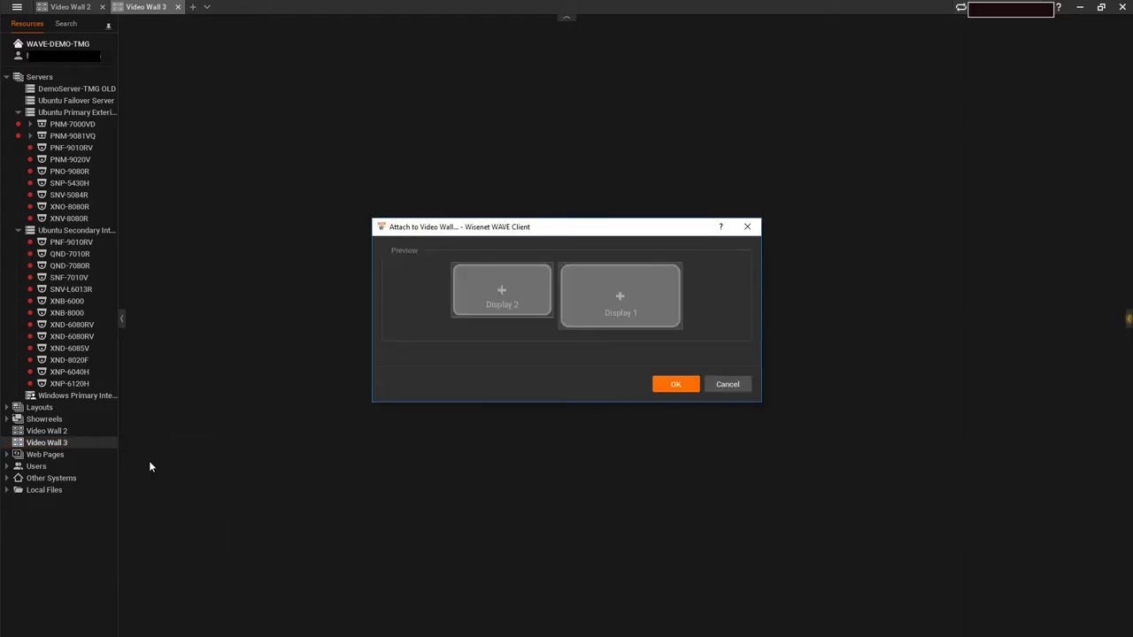
click(473, 292)
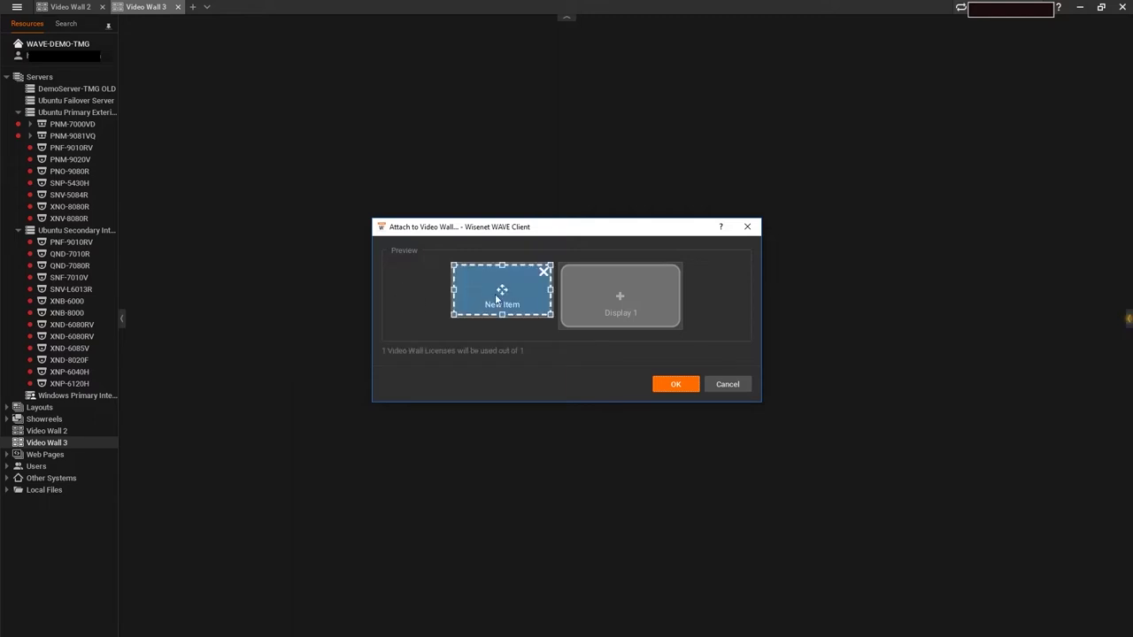
mouse_move(548, 313)
mouse_down()
mouse_move(486, 298)
mouse_move(519, 301)
mouse_move(504, 314)
mouse_move(548, 287)
mouse_move(555, 322)
mouse_move(693, 329)
mouse_up()
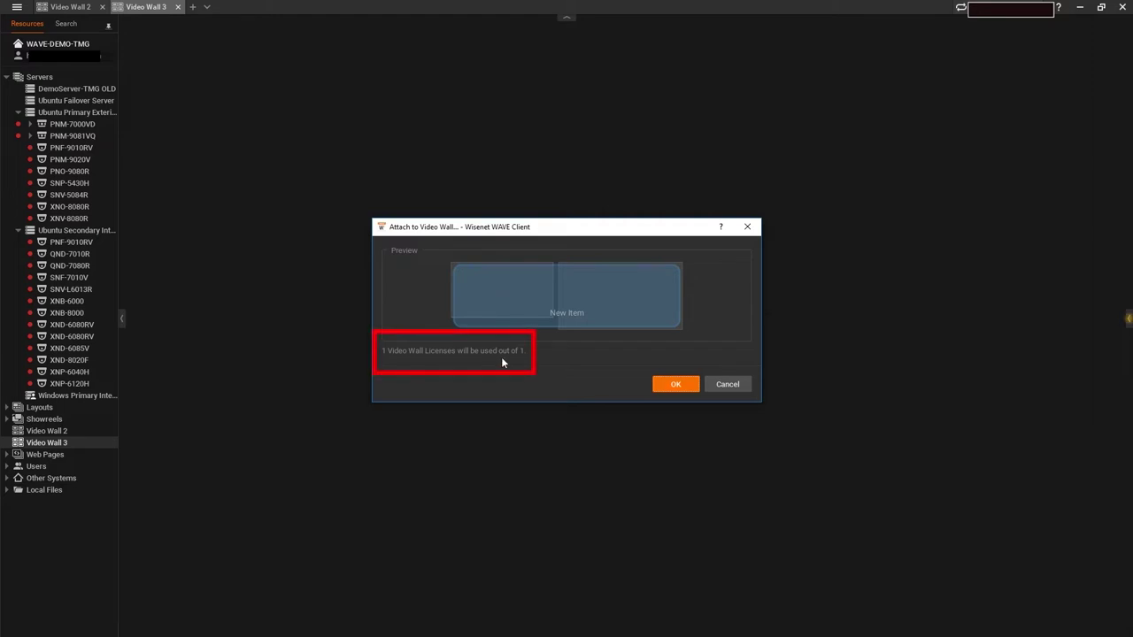
click(689, 386)
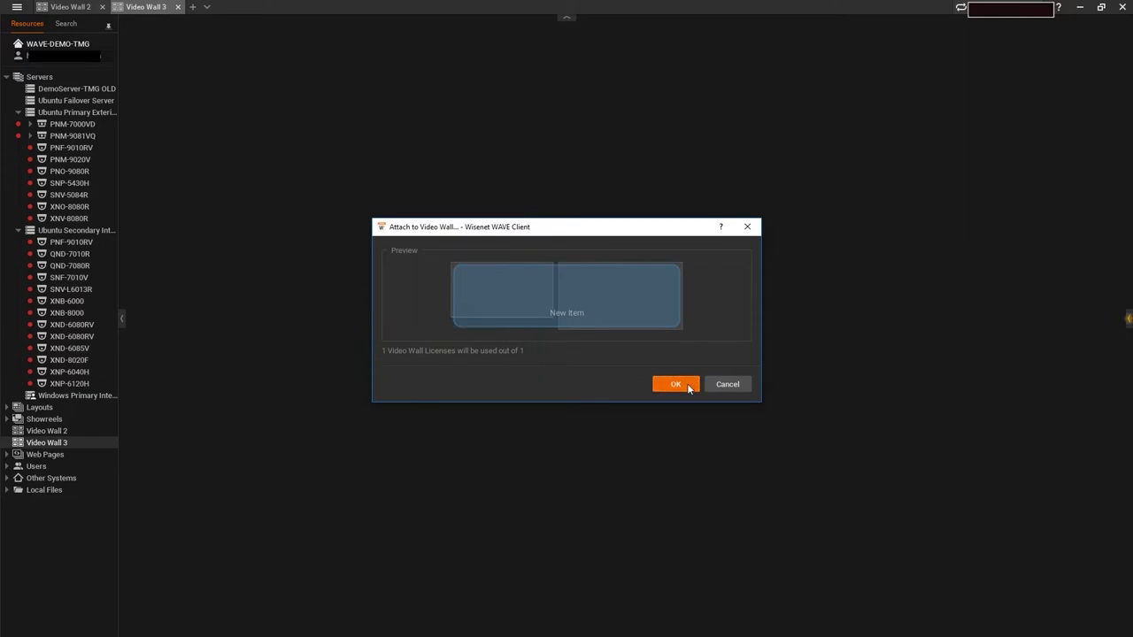
Open the Video Wall Settings dialog for Video Wall 3.
right_click(56, 443)
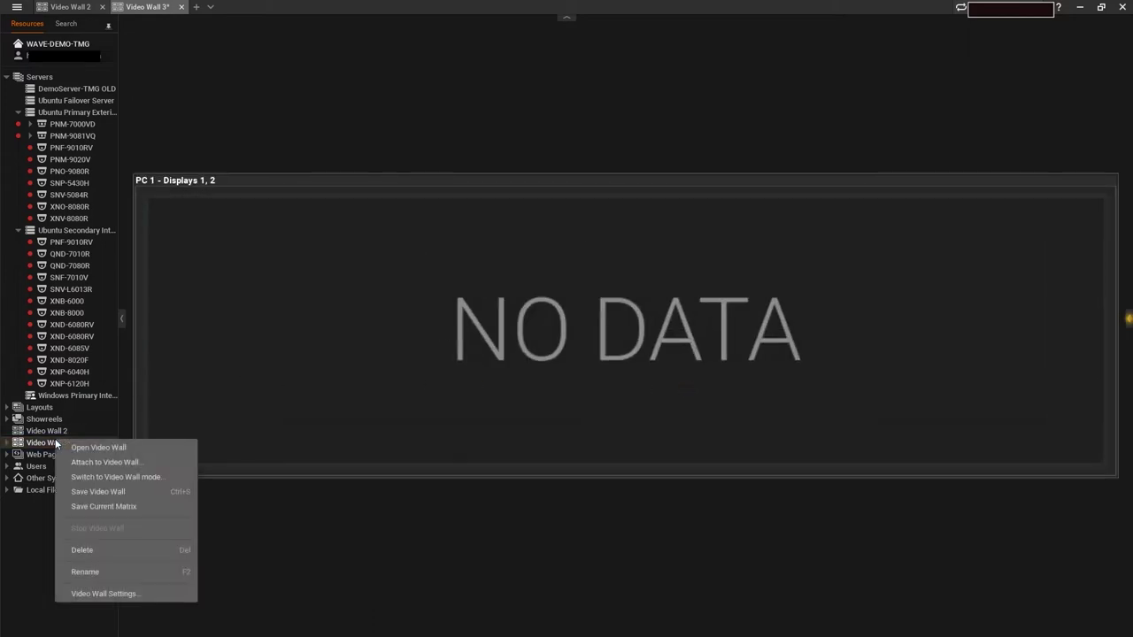
click(117, 594)
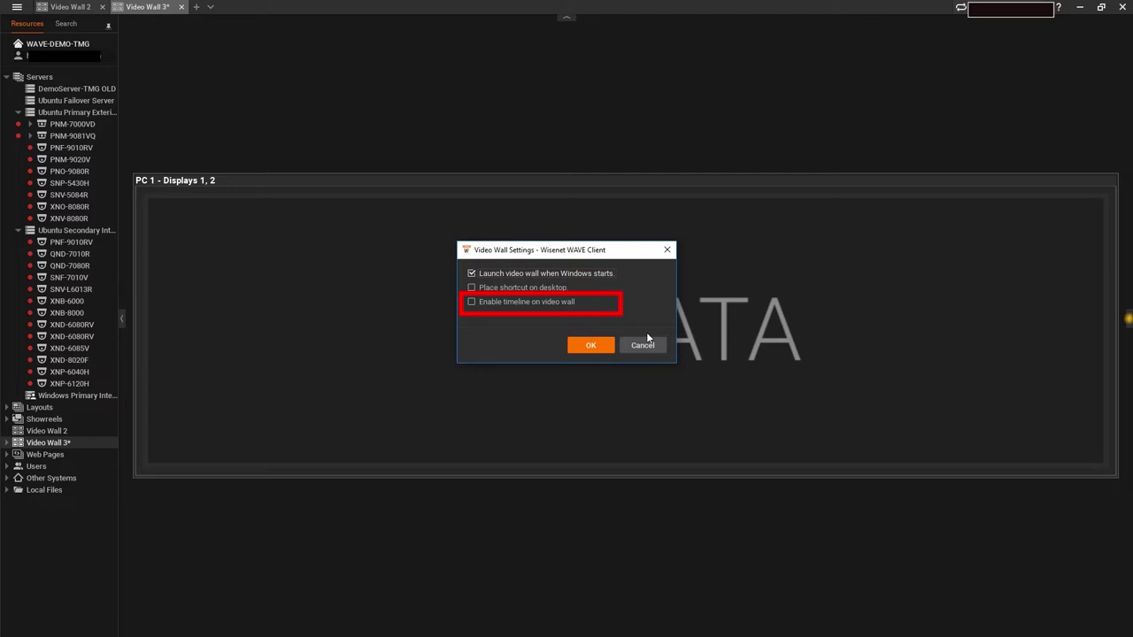
Close the settings and drop PNM-7000VD, then PNM-9081VQ, onto the wall screen.
click(645, 344)
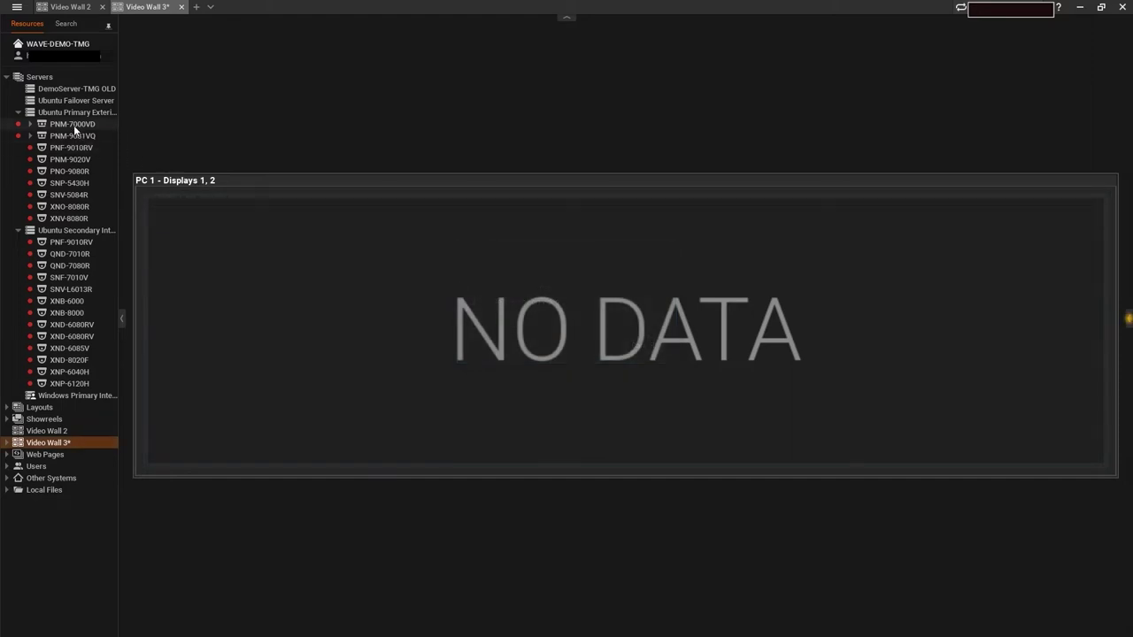
drag(74, 125, 207, 228)
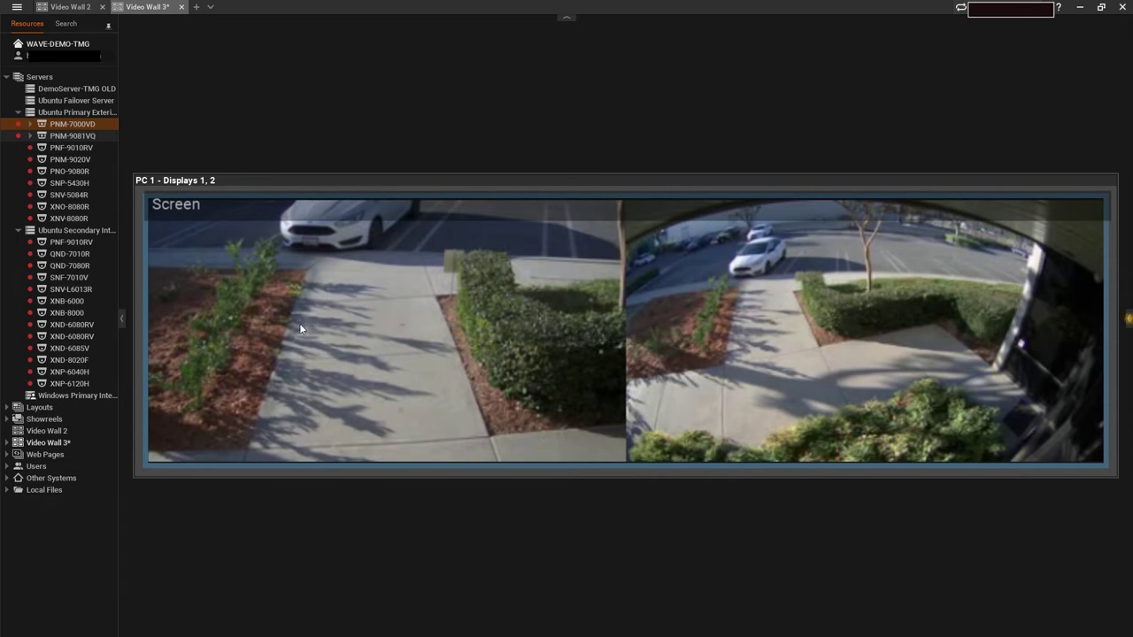
drag(78, 137, 319, 284)
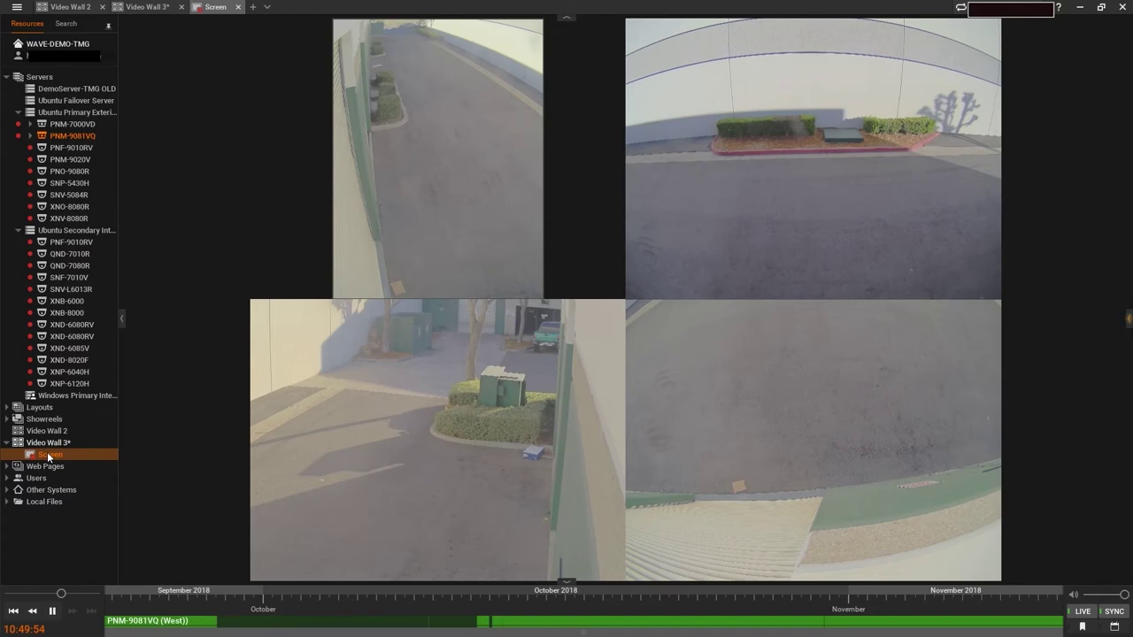
Move the West and North PNM-9081VQ views into one row and save the Screen layout.
click(451, 220)
drag(450, 224, 200, 446)
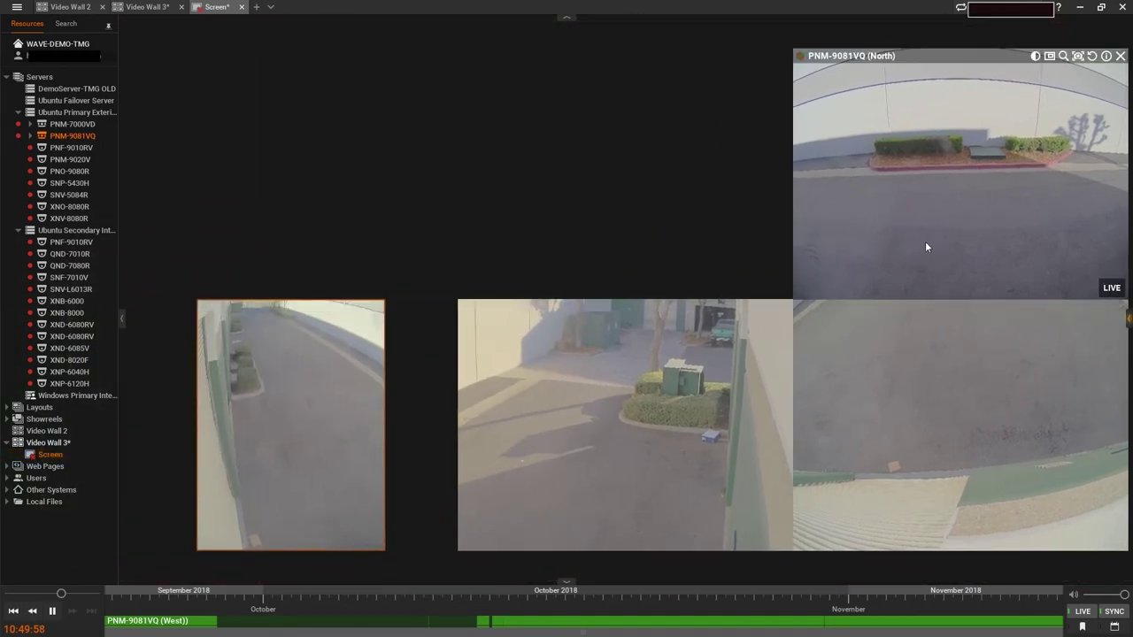
drag(925, 247, 132, 462)
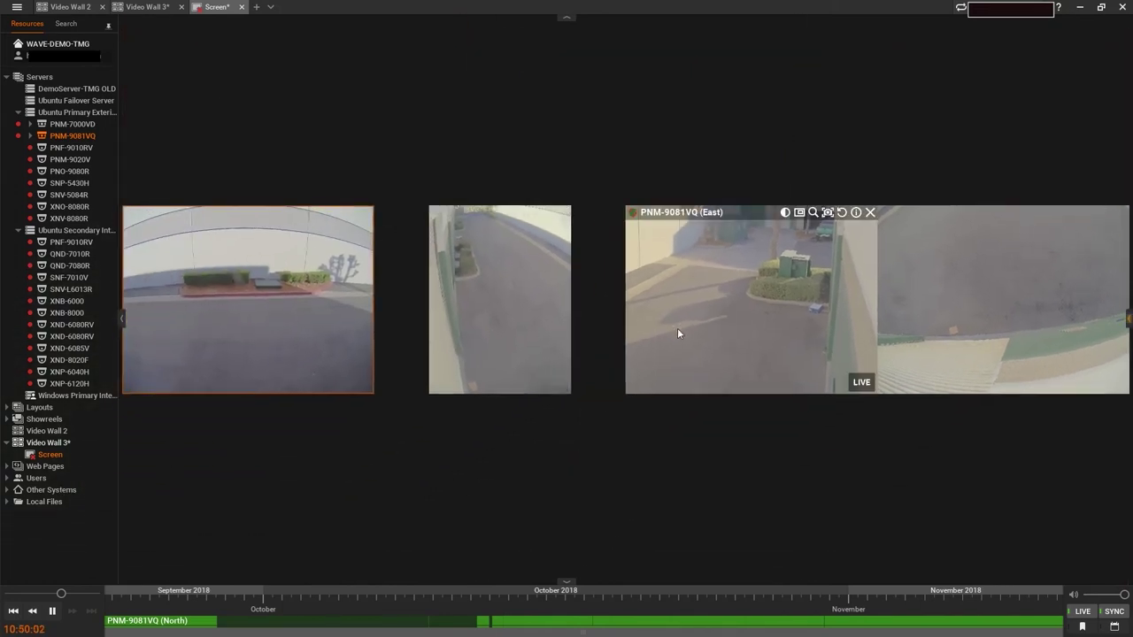
drag(263, 329, 476, 333)
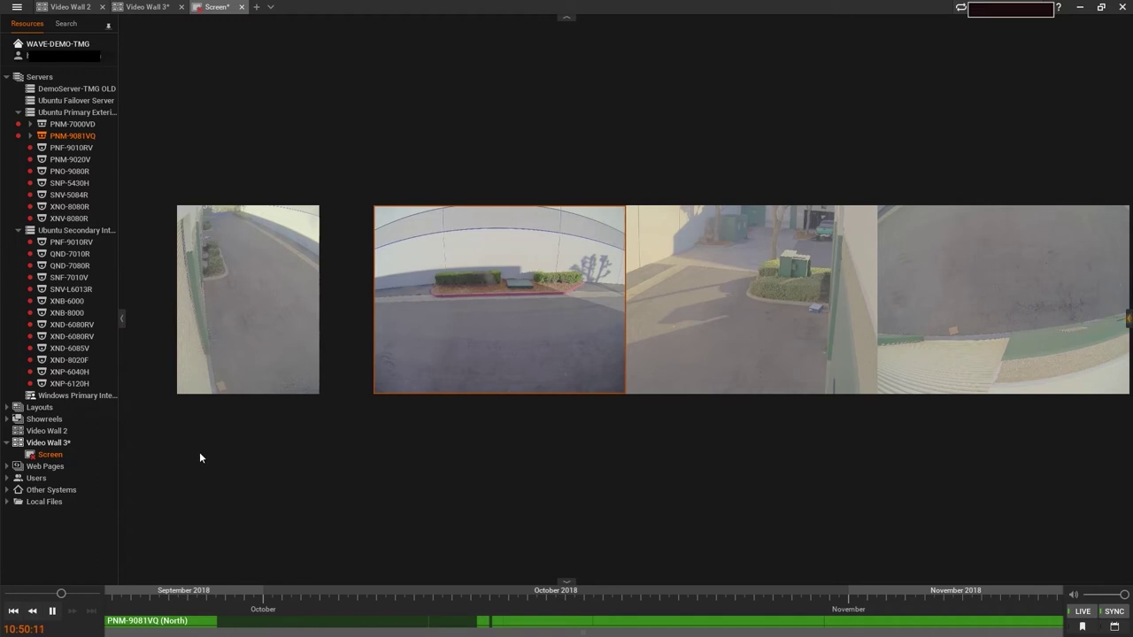
right_click(210, 6)
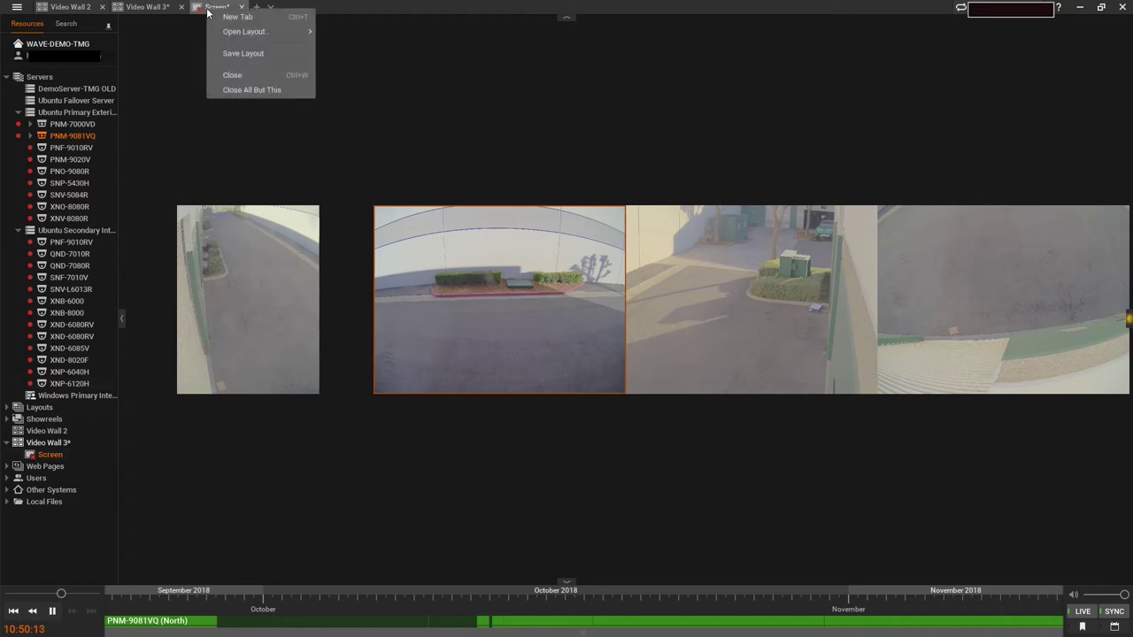
click(246, 57)
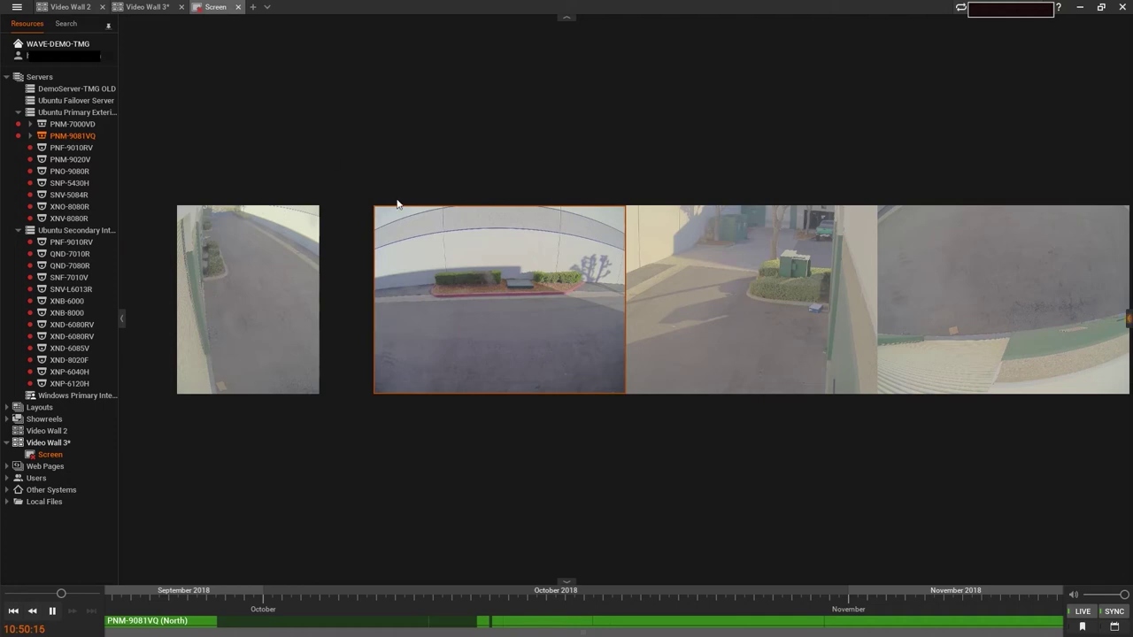
right_click(46, 455)
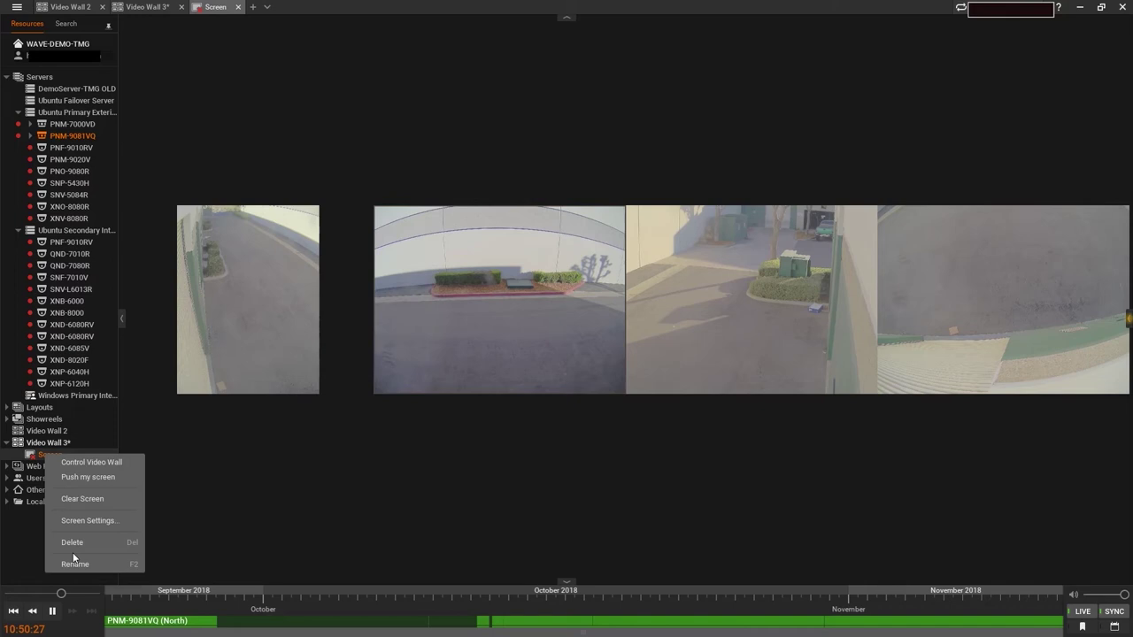
click(85, 520)
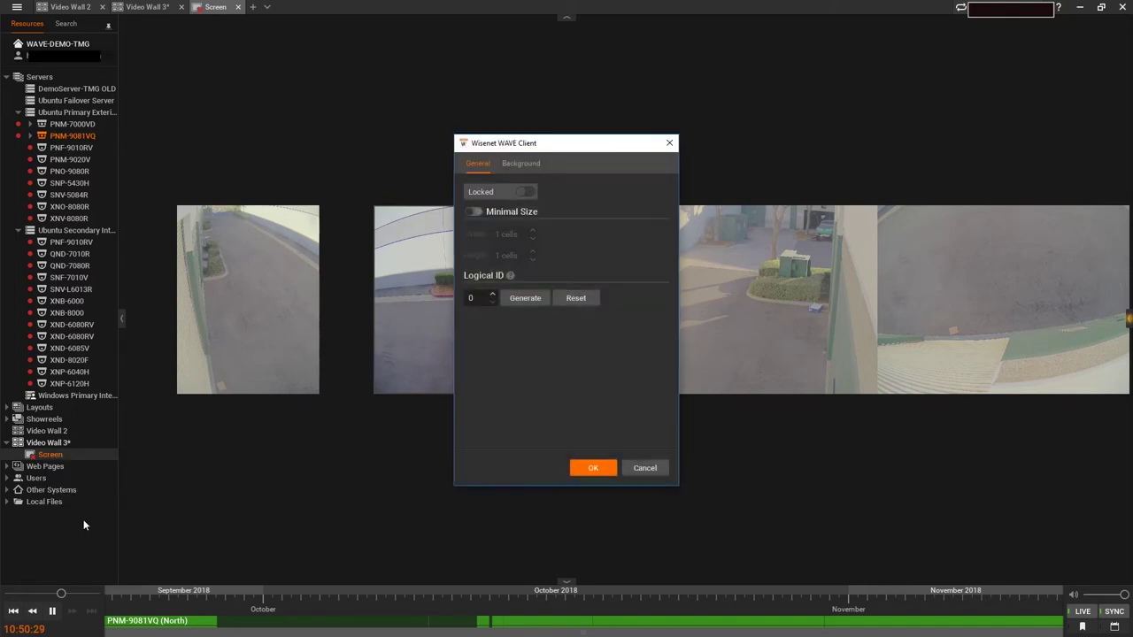
click(523, 165)
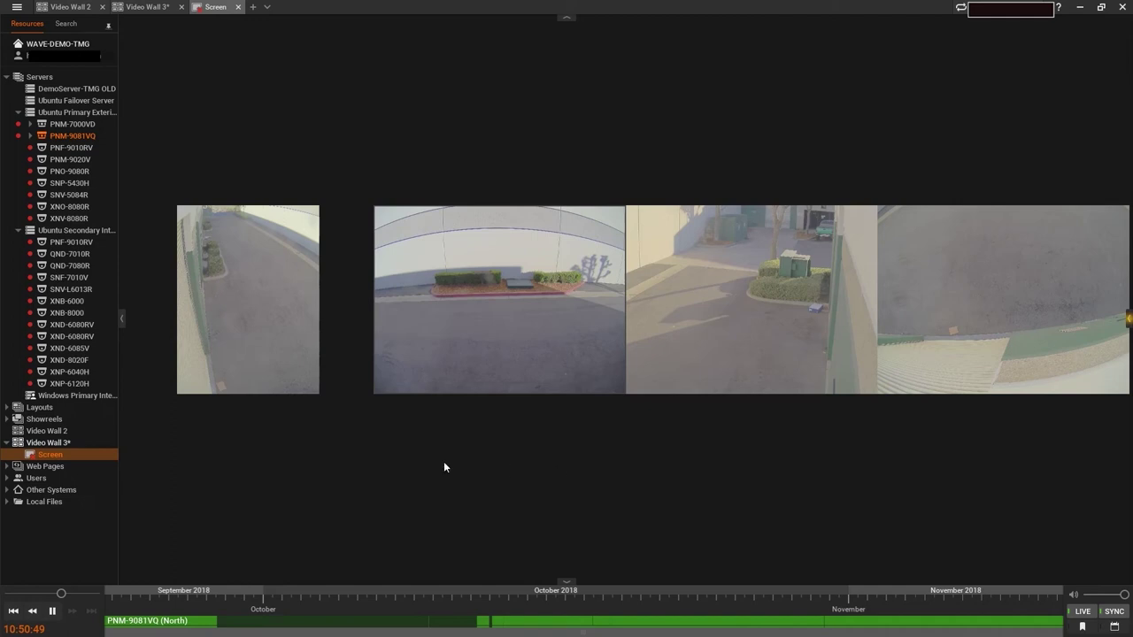
Switch Video Wall 3 into video wall mode.
right_click(46, 445)
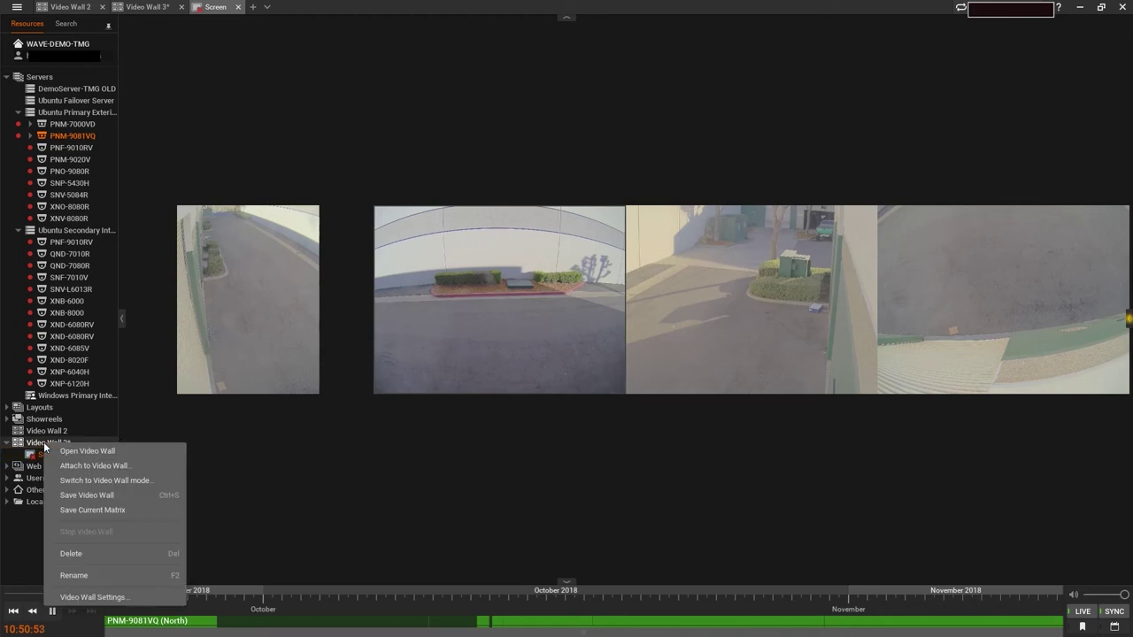
click(131, 486)
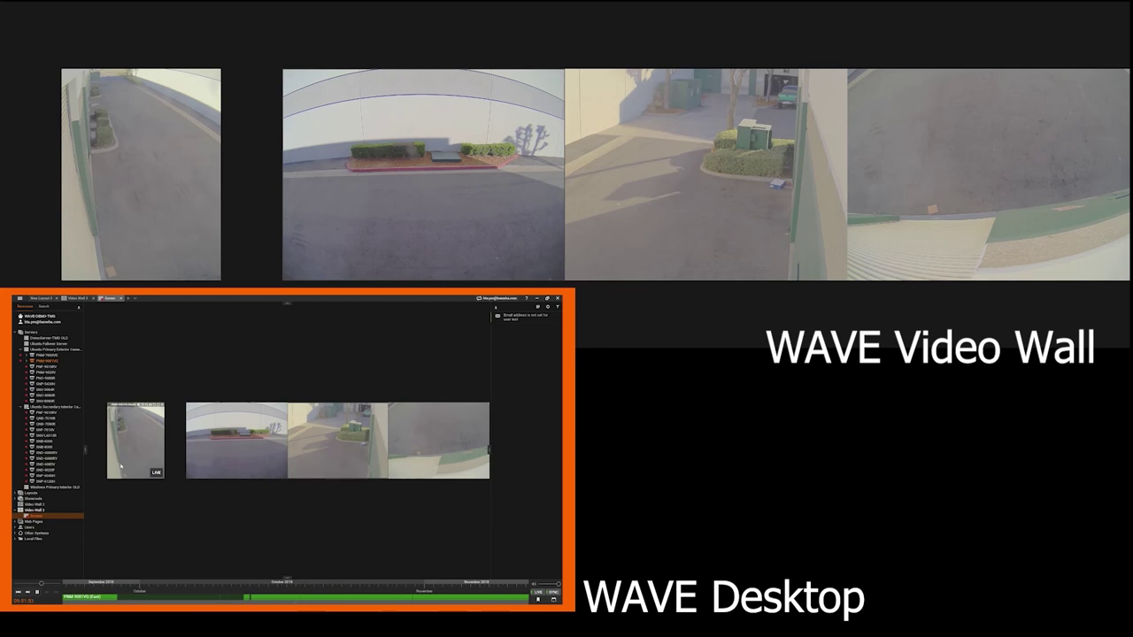
Reposition the four camera tiles, then drop a parking-lot camera into the last slot.
drag(120, 466, 107, 394)
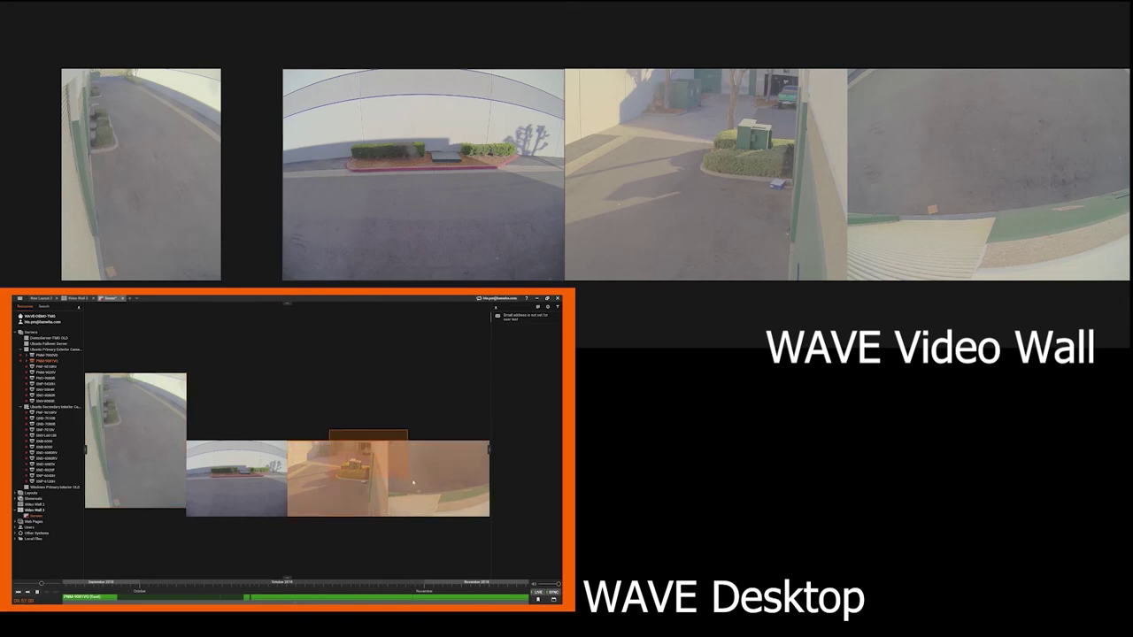
drag(363, 487, 281, 417)
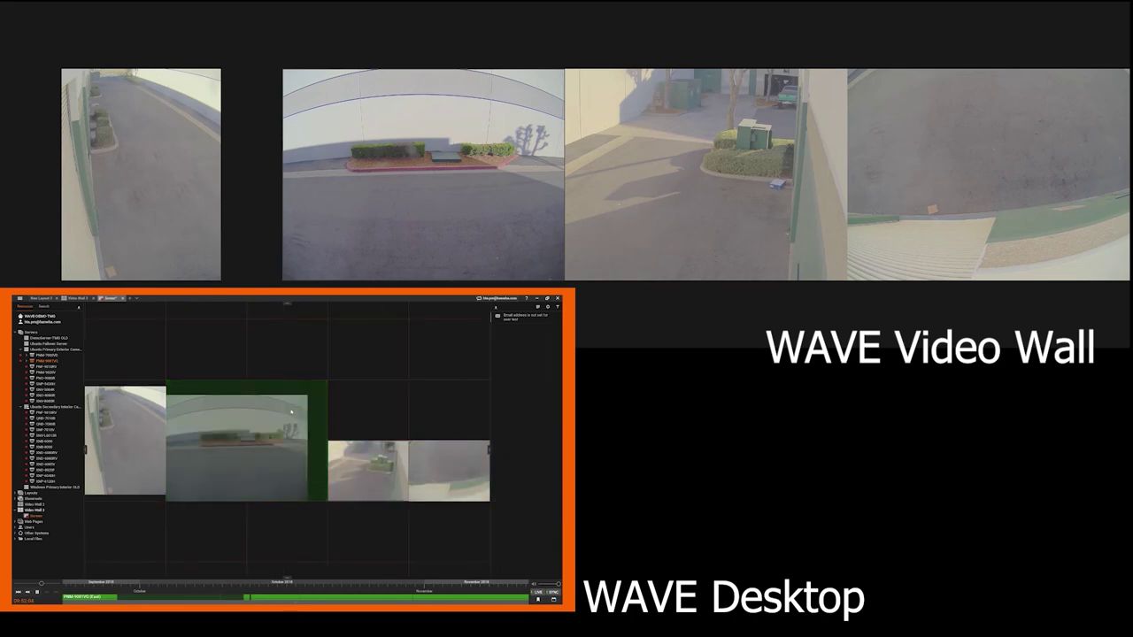
drag(438, 469, 491, 467)
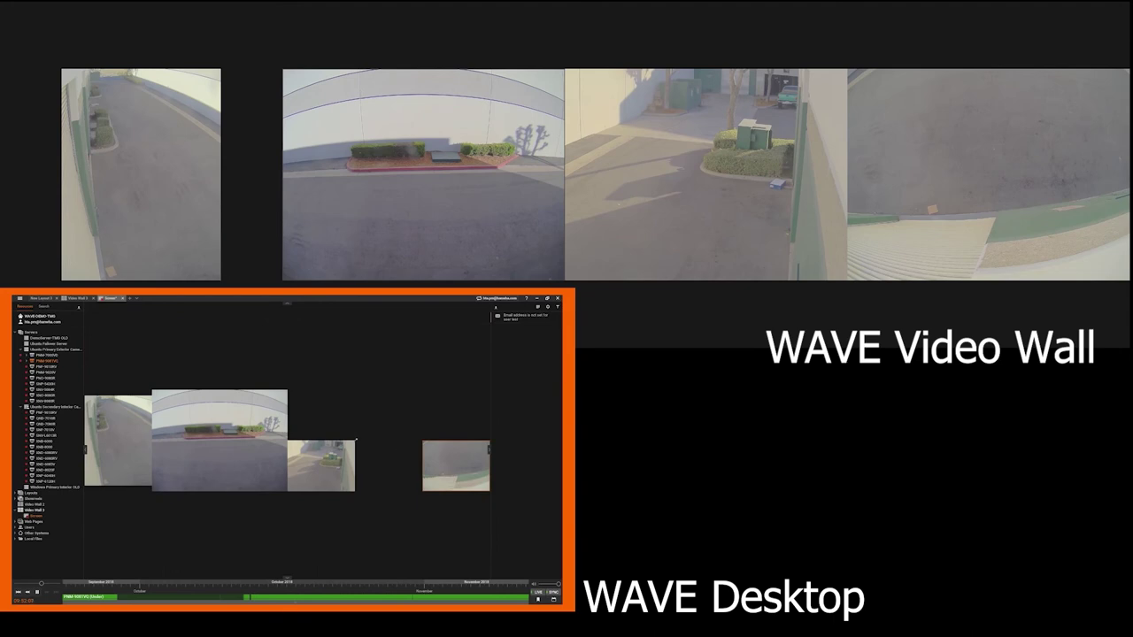
drag(355, 440, 387, 419)
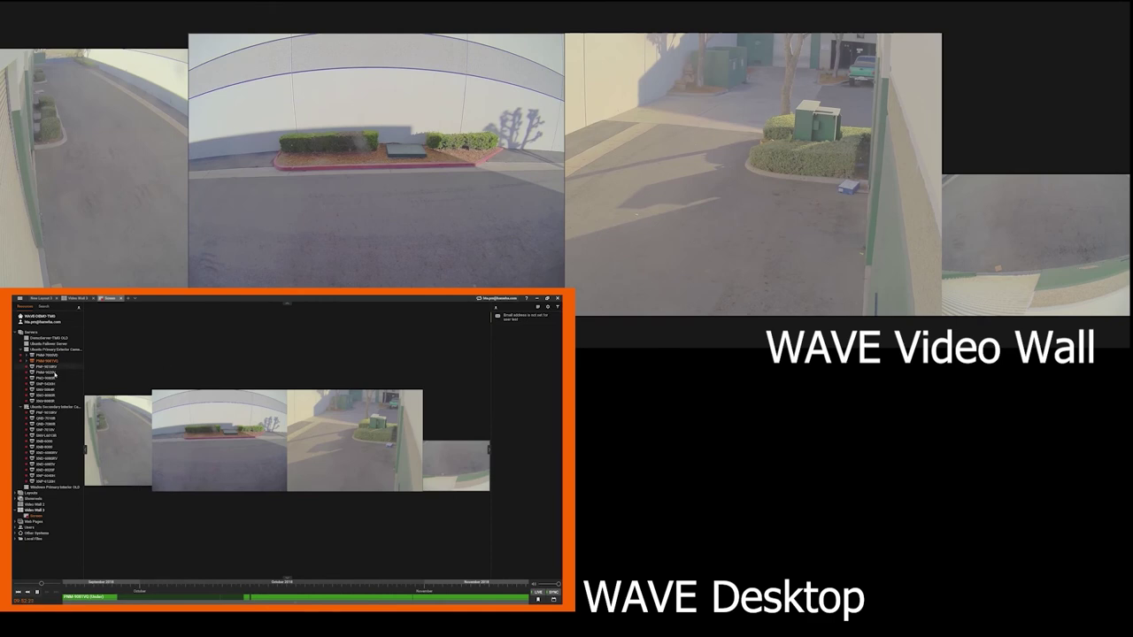
drag(62, 373, 457, 427)
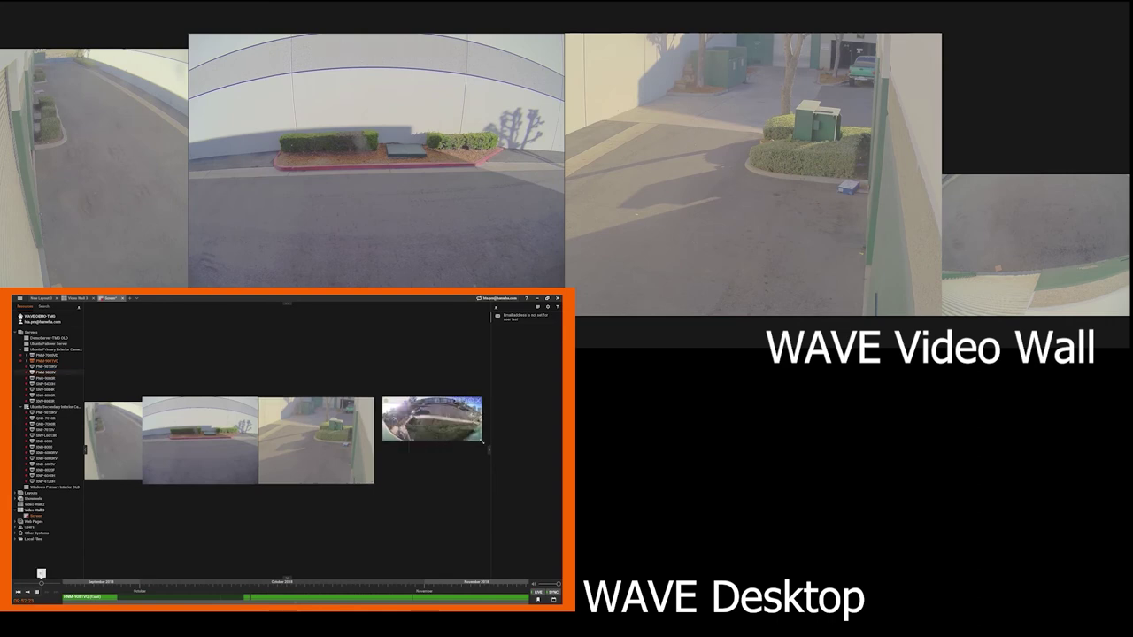
drag(427, 449, 507, 469)
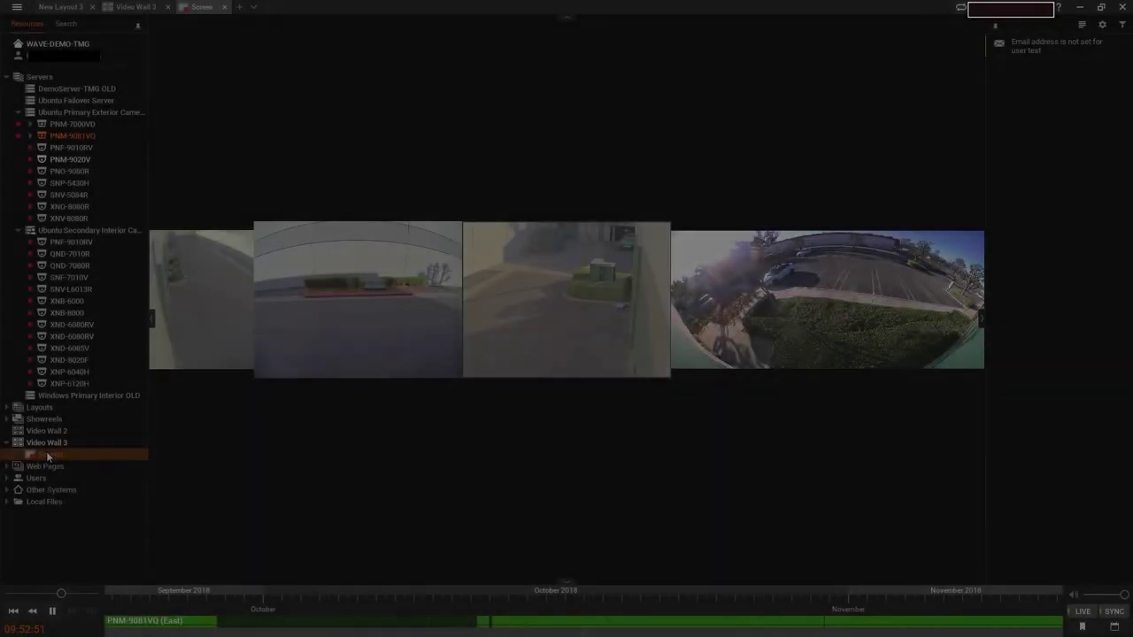
Push my screen onto Video Wall 3's Screen.
right_click(45, 454)
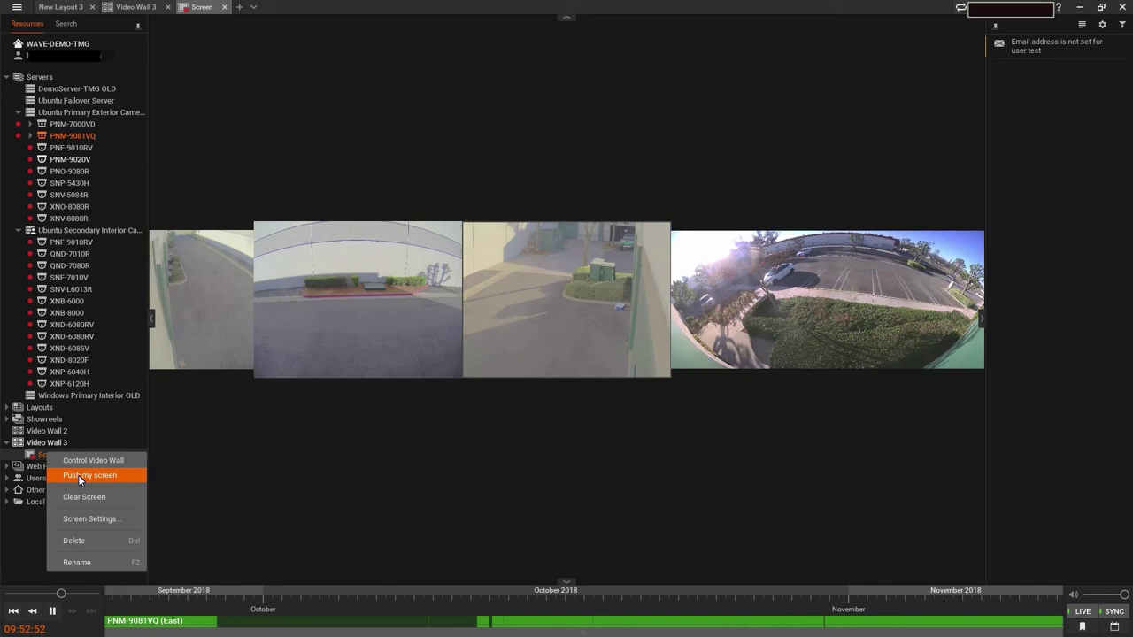
click(78, 474)
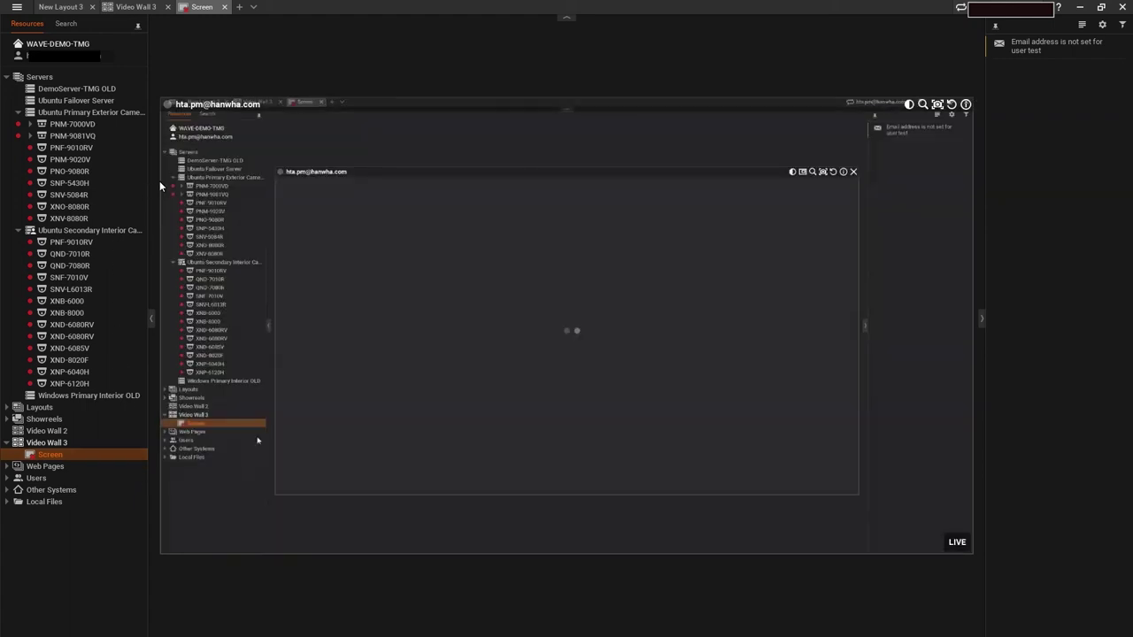
Switch to the empty New Layout 3 tab.
click(71, 8)
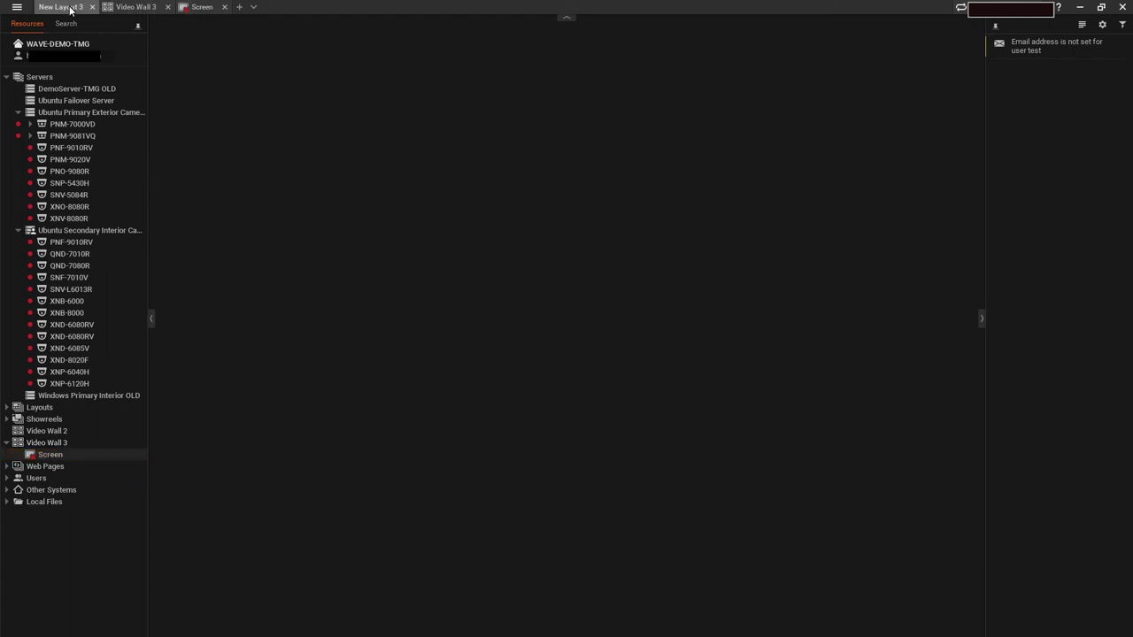